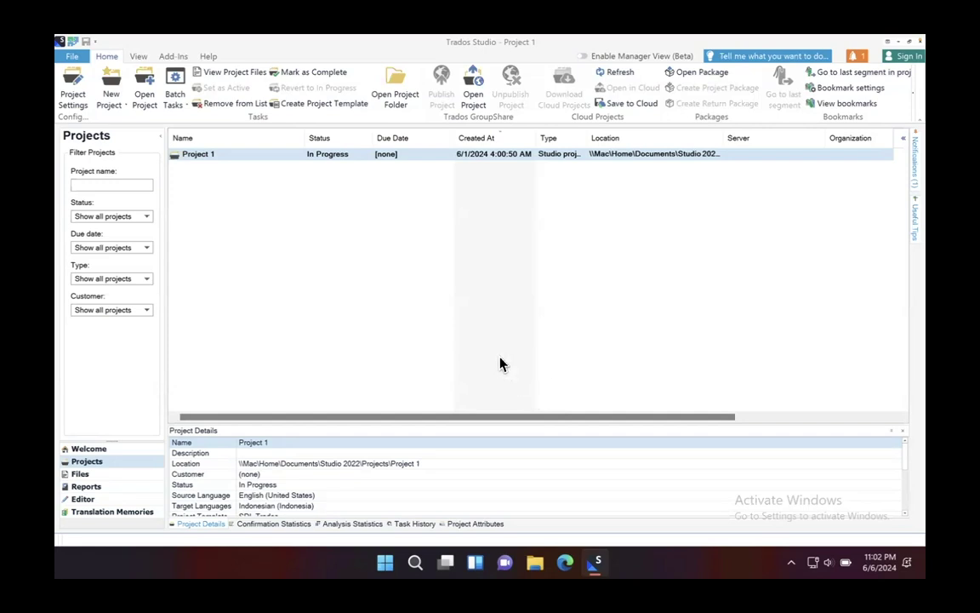
- Start a new project and name it Life on Earth
left_click(113, 82)
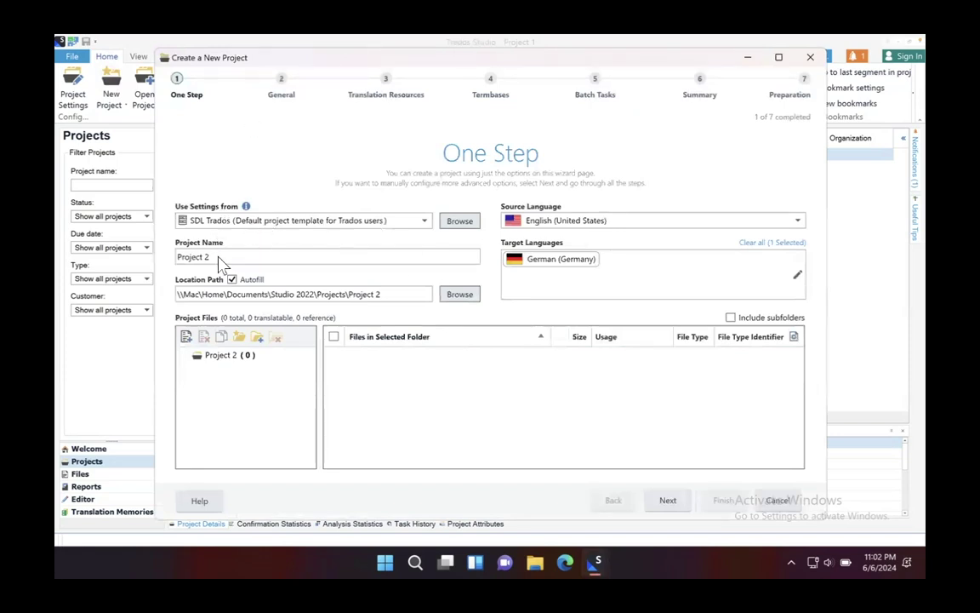
left_click_drag(211, 256, 153, 255)
type("Life")
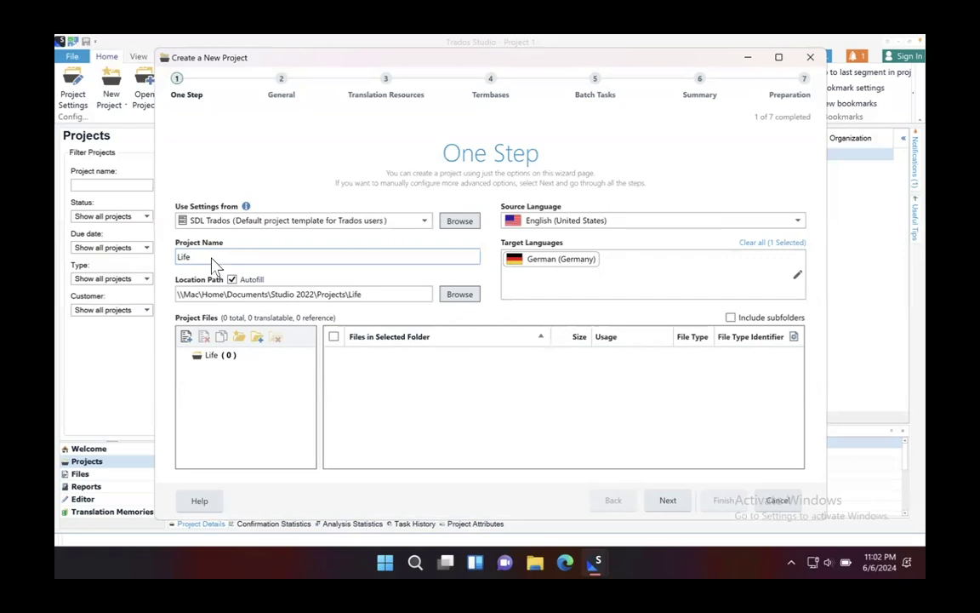
type("on Earth")
- Add the Word document "How a Farming Village Cooperative Safeguards Indonesia" to the project files
left_click(185, 339)
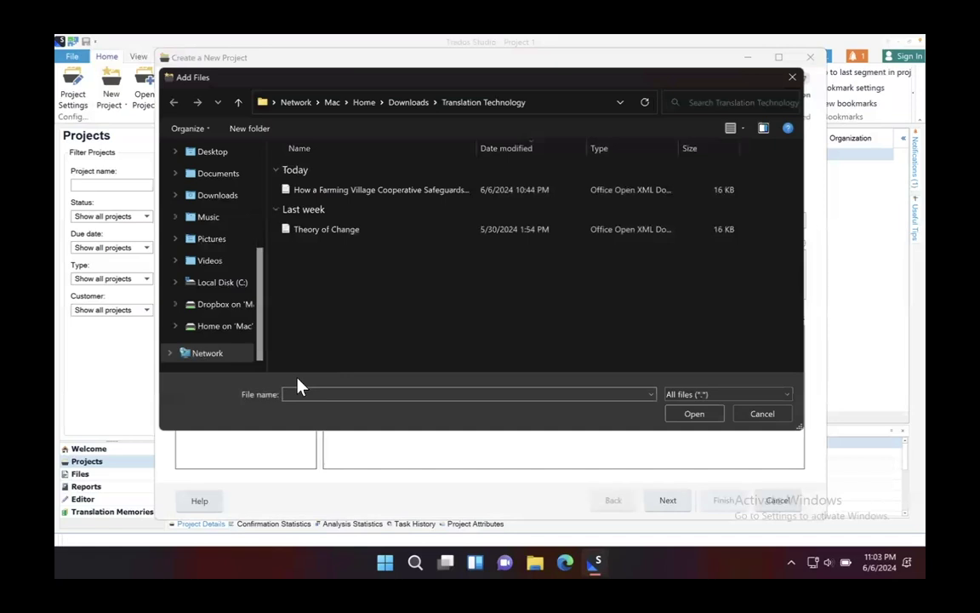
left_click(317, 192)
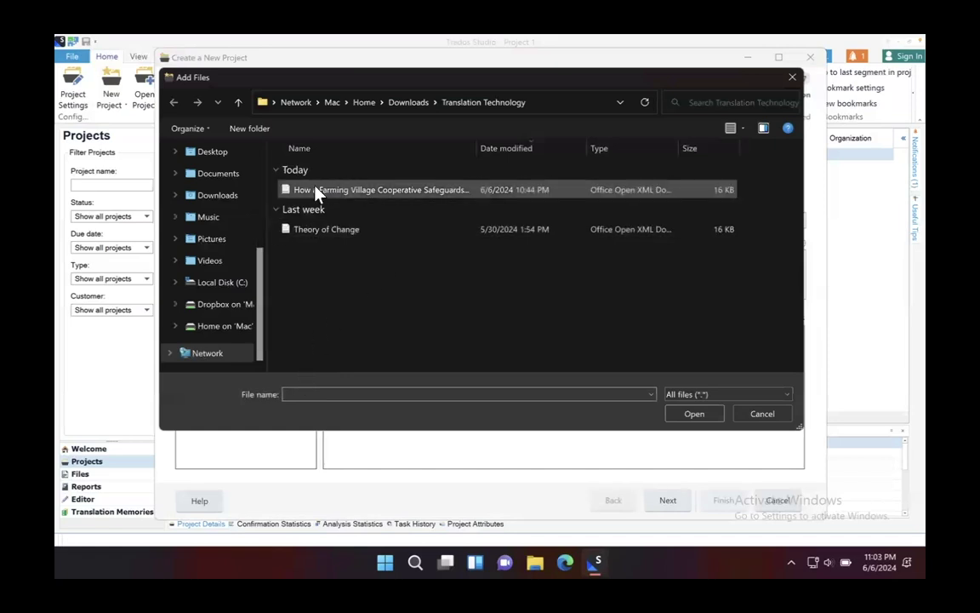
left_click(686, 413)
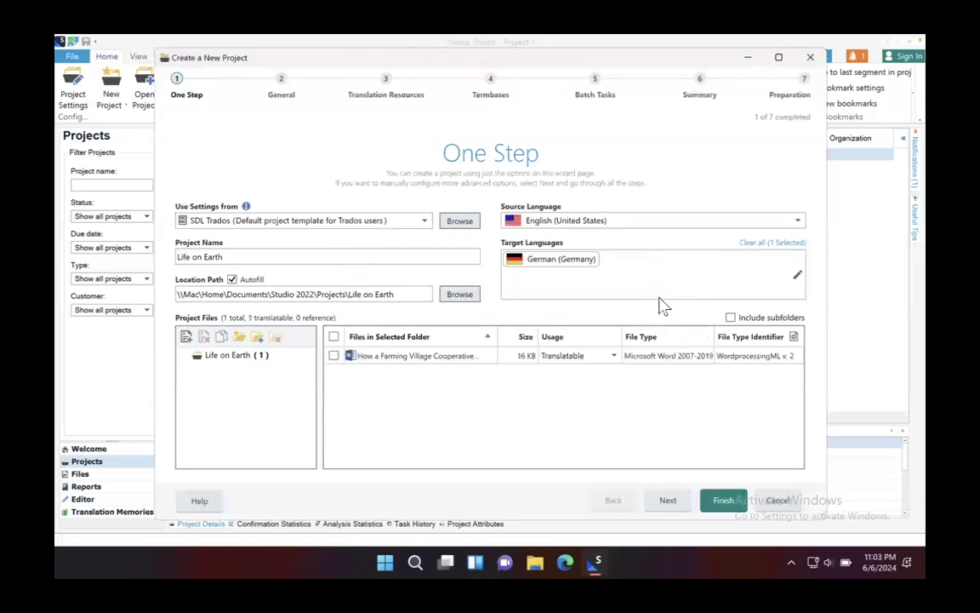
- Set the project's only target language to Indonesian (Indonesia) and continue to the general settings
left_click(615, 265)
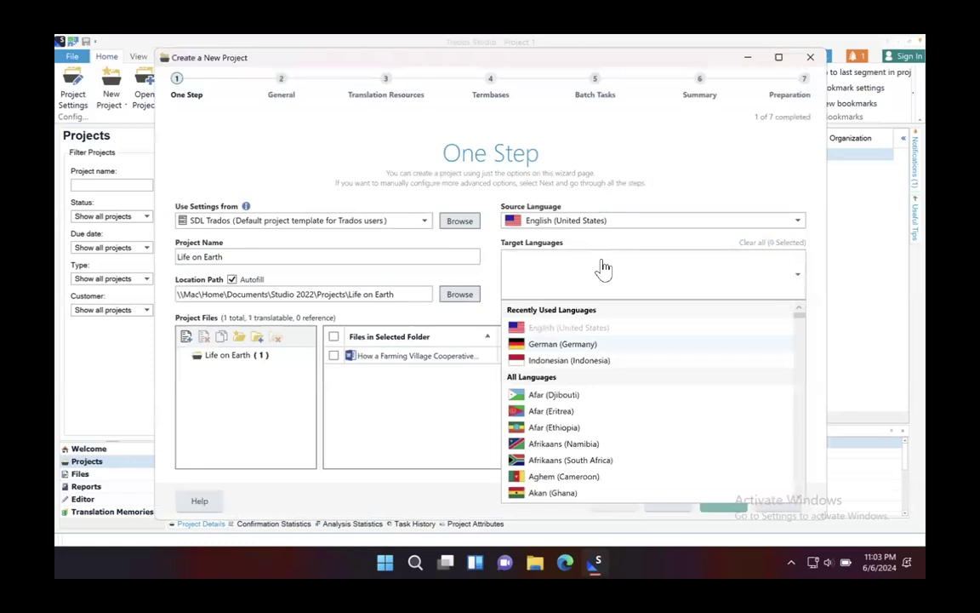
type("Indonesia")
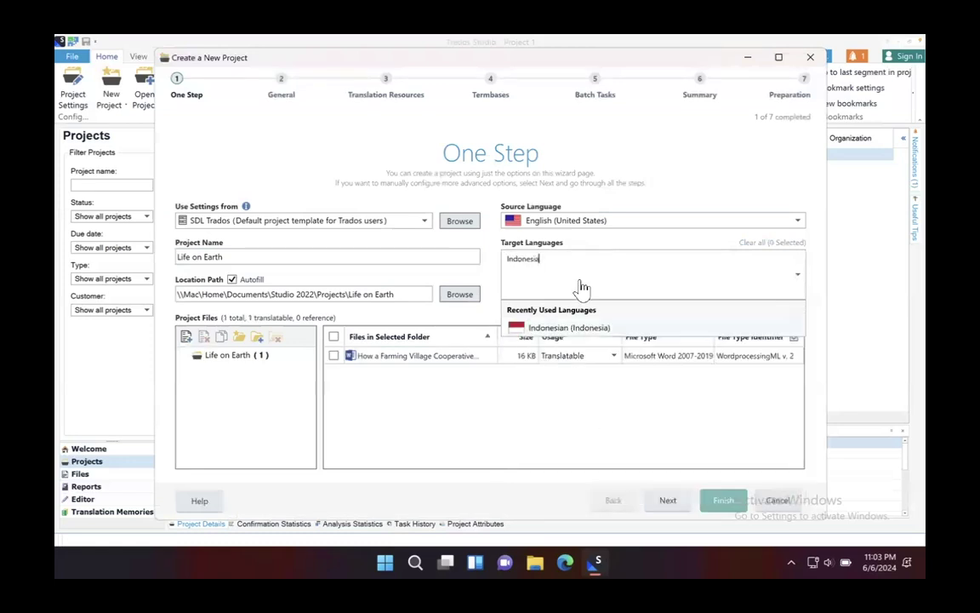
left_click(557, 334)
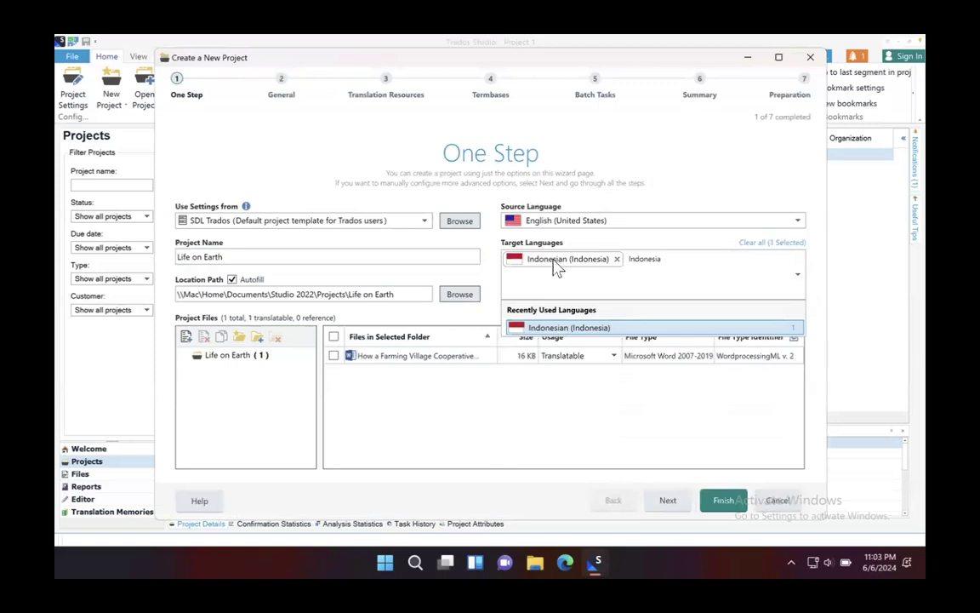
left_click(669, 504)
left_click(669, 501)
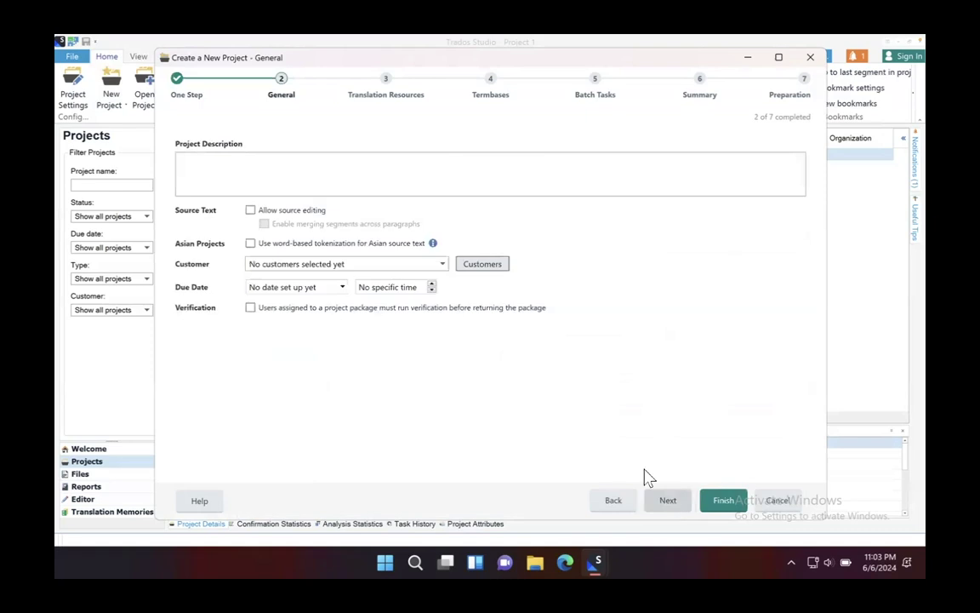
- Enter the project description "It's about the Life on Earth, one of the SDGs" and continue to the translation resources
left_click(247, 158)
type("It's about the Life on Earth, ")
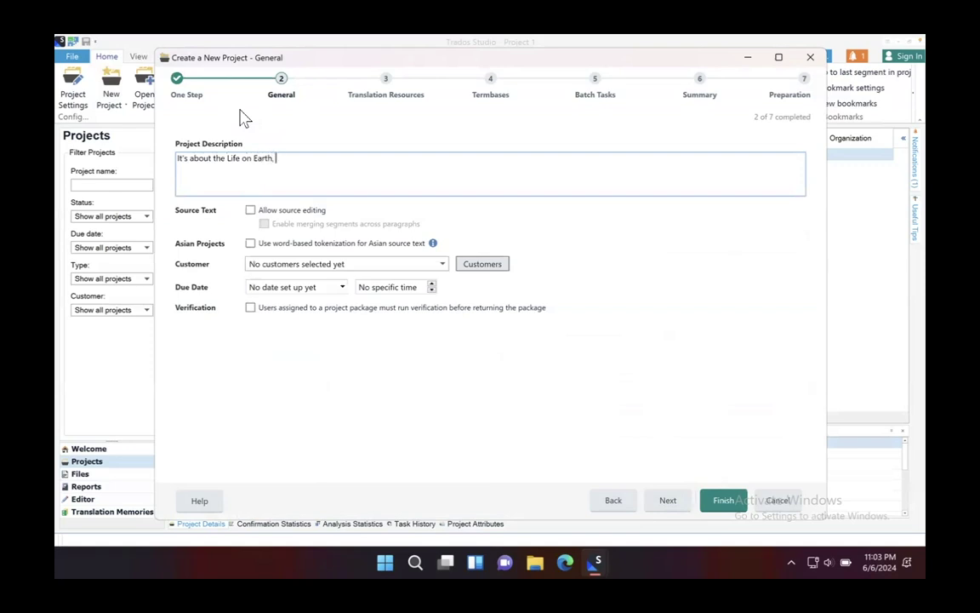
type("one of the SDGs")
left_click(668, 502)
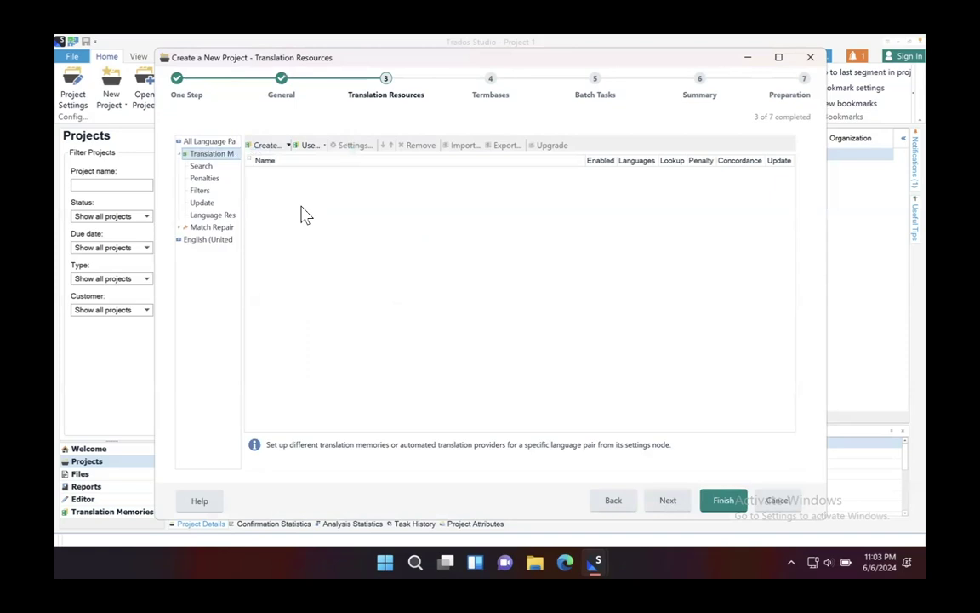
- Create a new English to Indonesian translation memory named Life on Earth with default fields and language resources
left_click(265, 144)
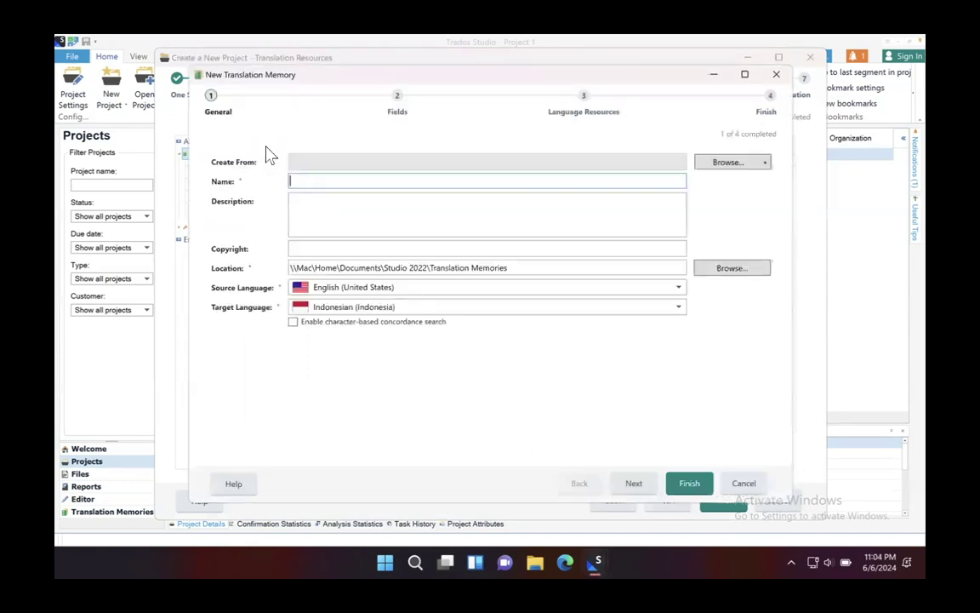
type("Life on Earth")
left_click(634, 483)
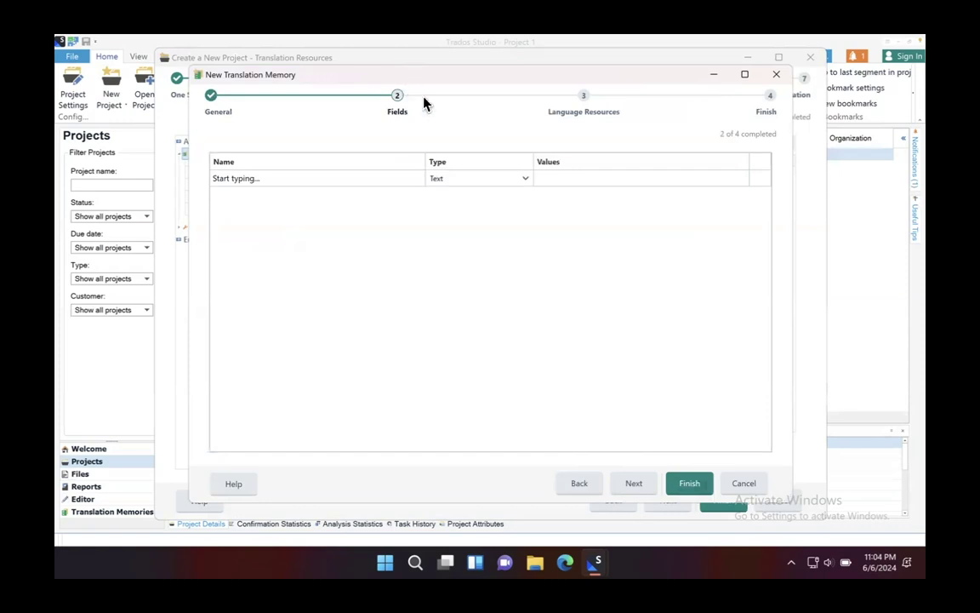
left_click(633, 483)
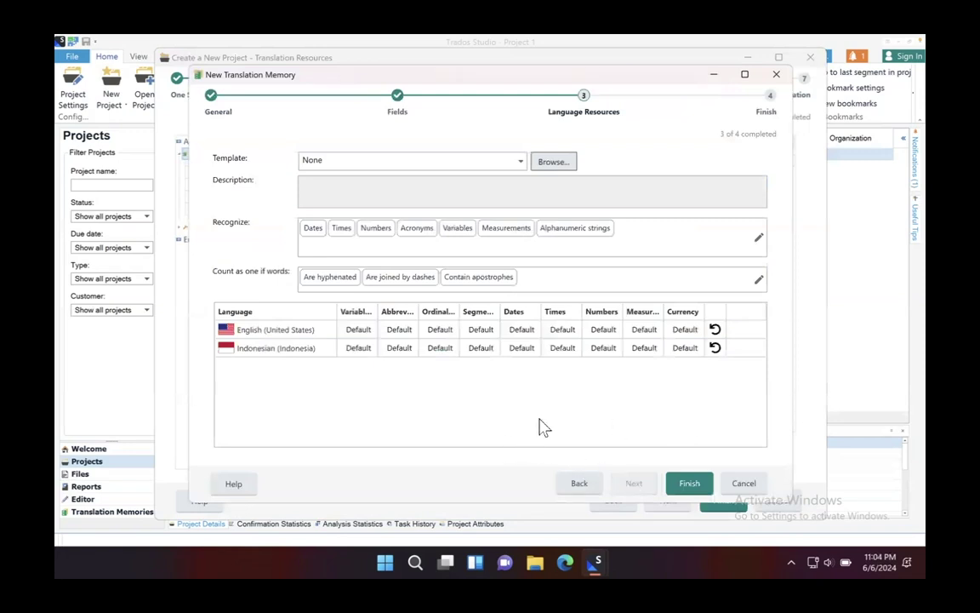
left_click(689, 484)
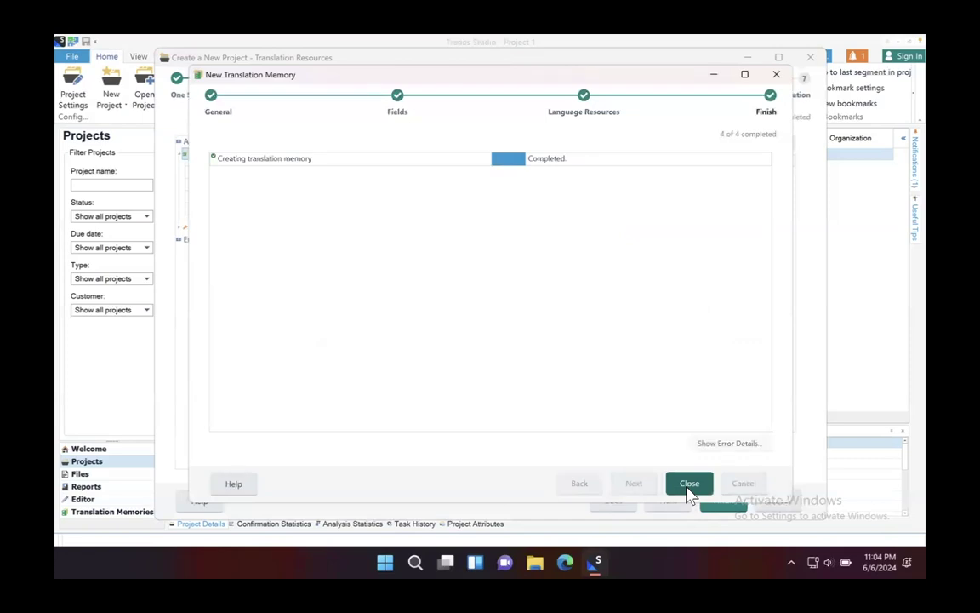
left_click(689, 485)
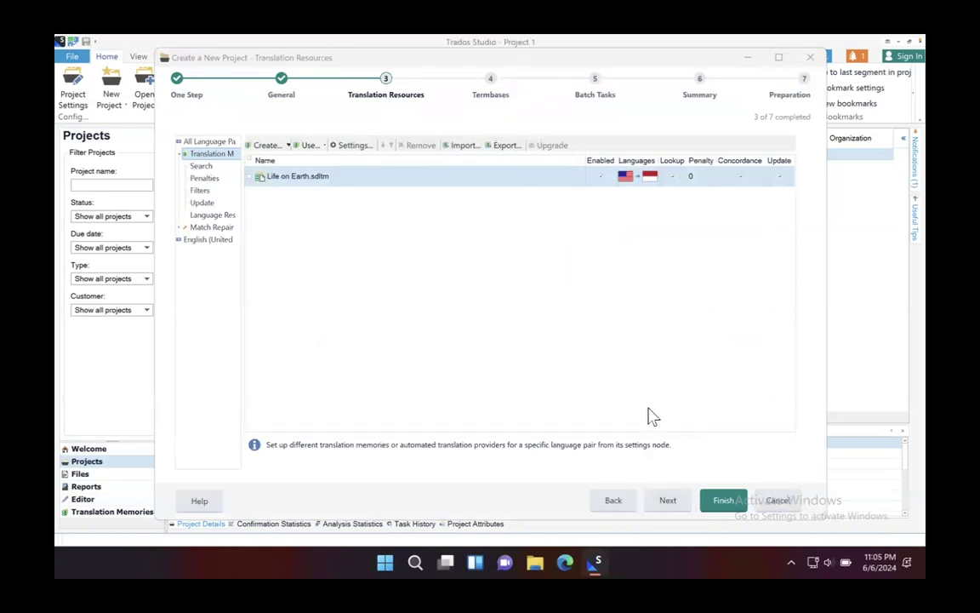
- Finish creating the project without storing its settings, and open its Farming Village document for translation
left_click(722, 500)
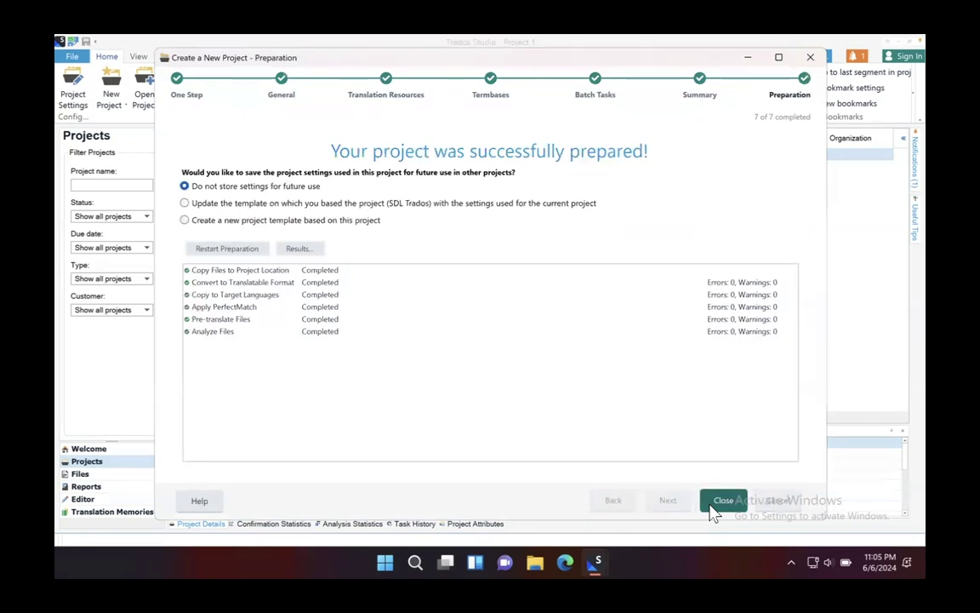
left_click(719, 502)
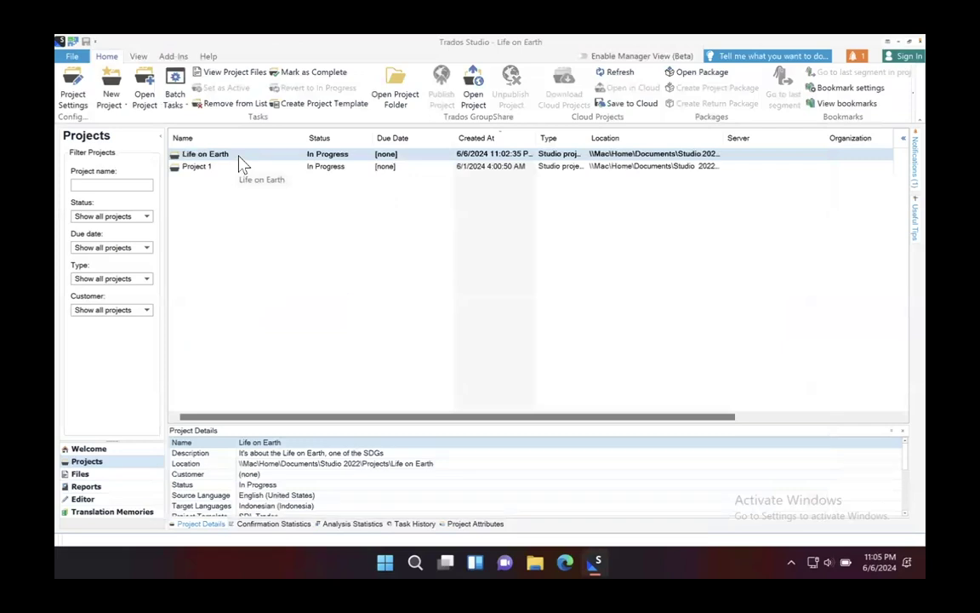
double_click(236, 162)
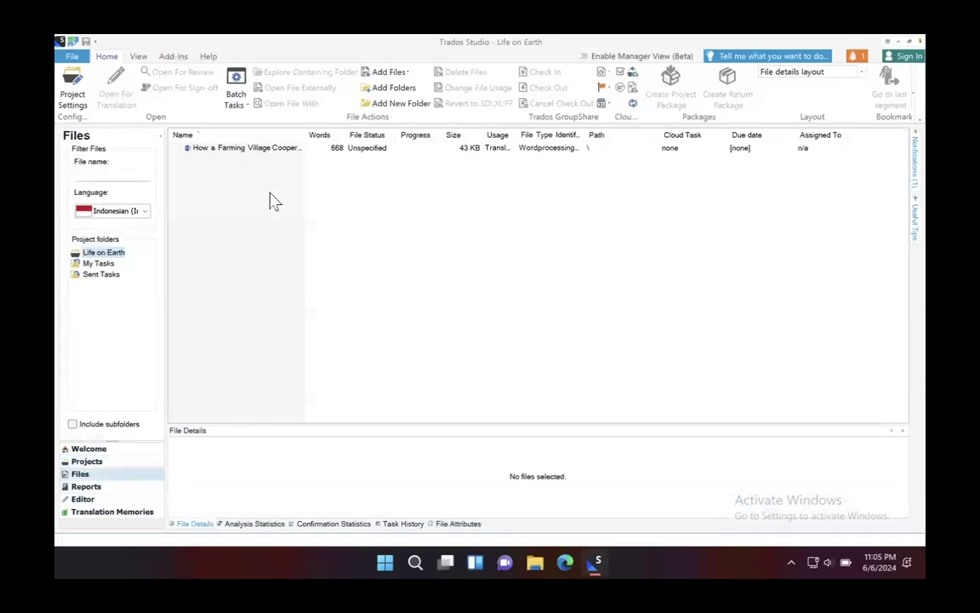
double_click(225, 149)
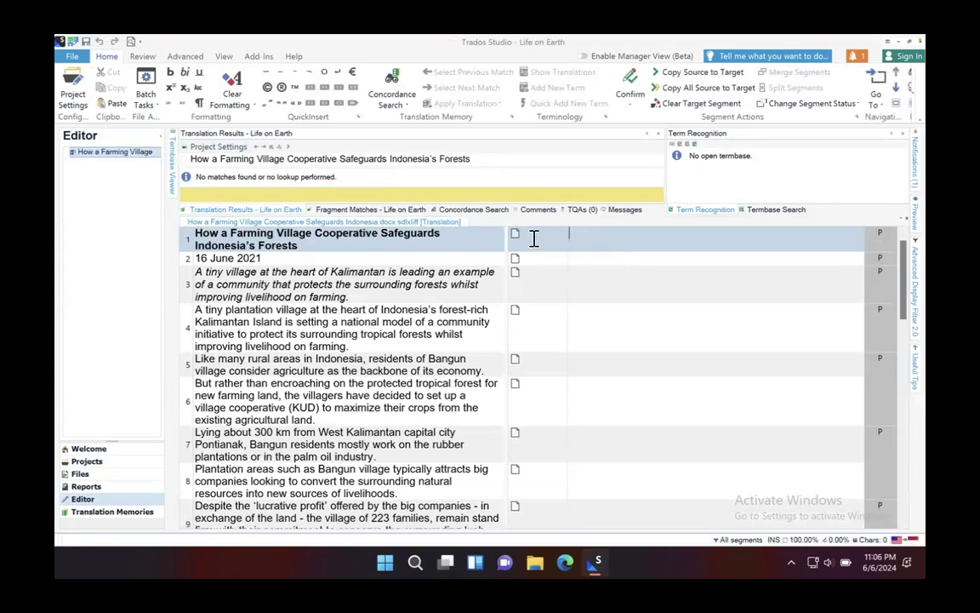
- Look at the Translation Memories view and return to the editor
left_click(471, 237)
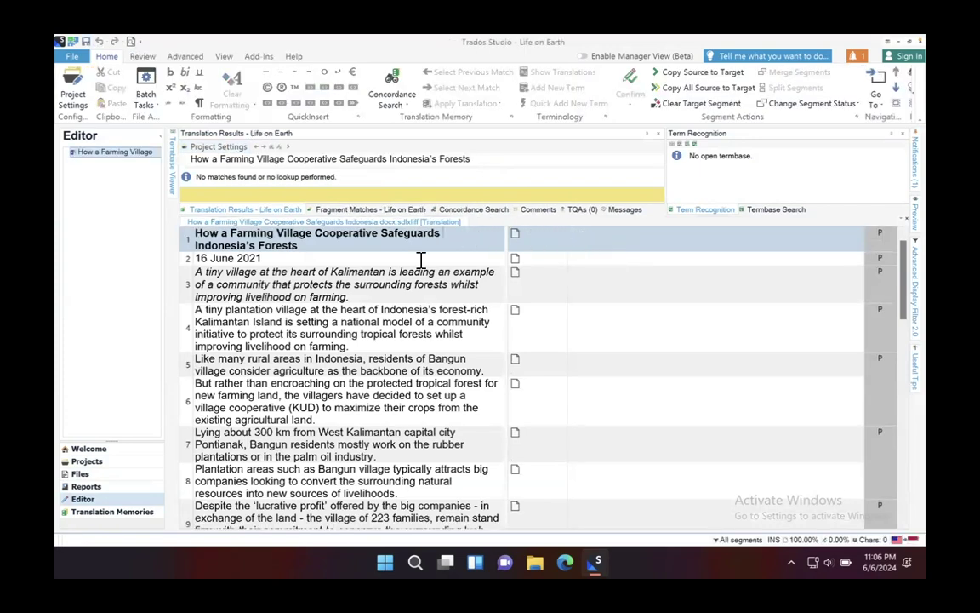
left_click(109, 514)
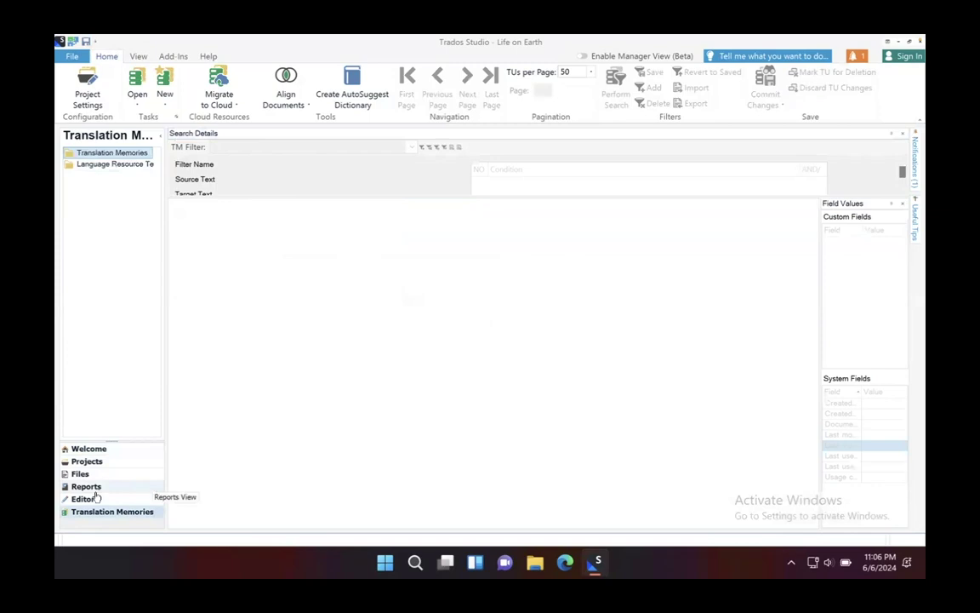
left_click(92, 500)
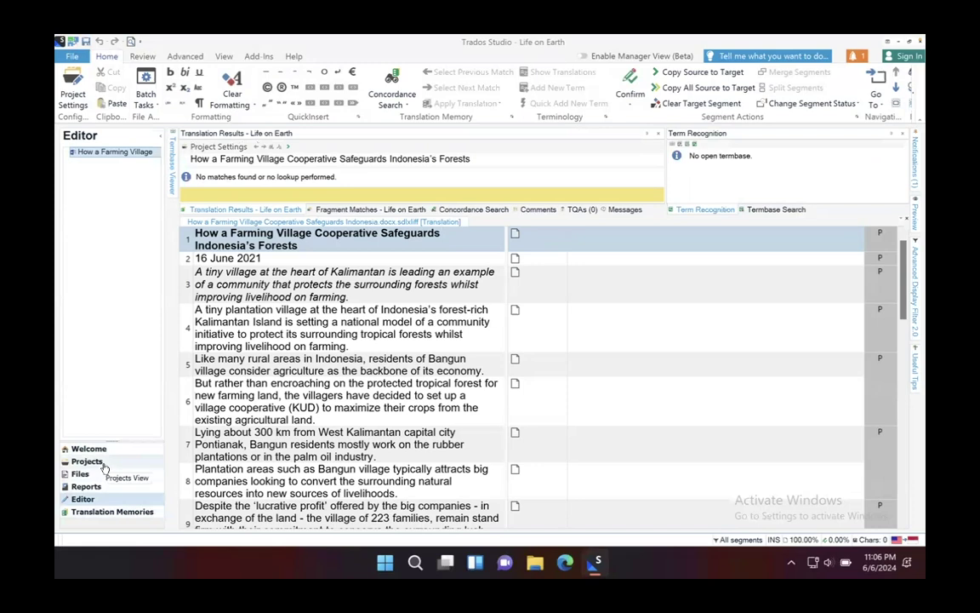
- Check the options of the Life on Earth.sdltm translation memory in the project settings and accept the dialog
left_click(74, 81)
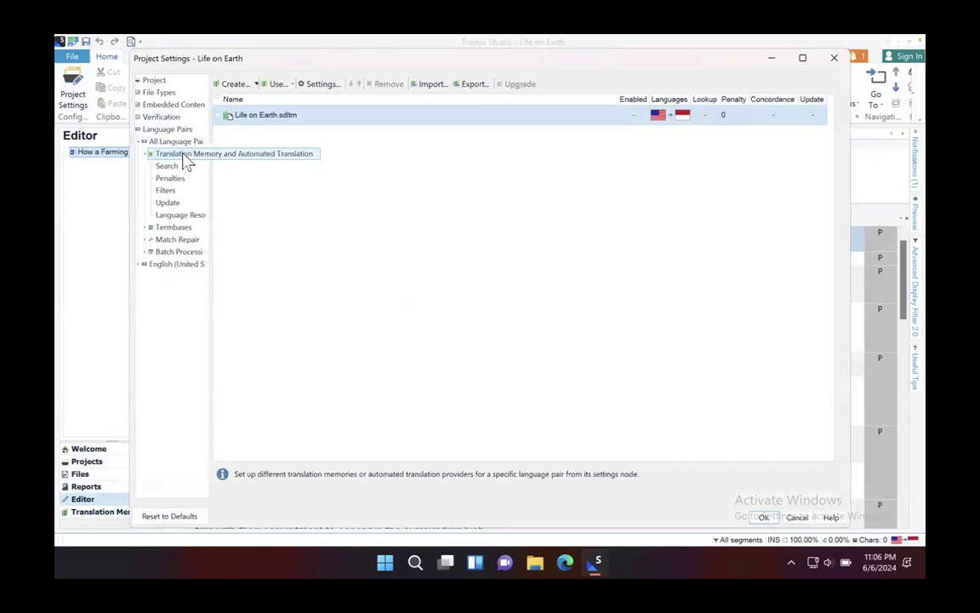
left_click(773, 115)
left_click(635, 114)
left_click(223, 116)
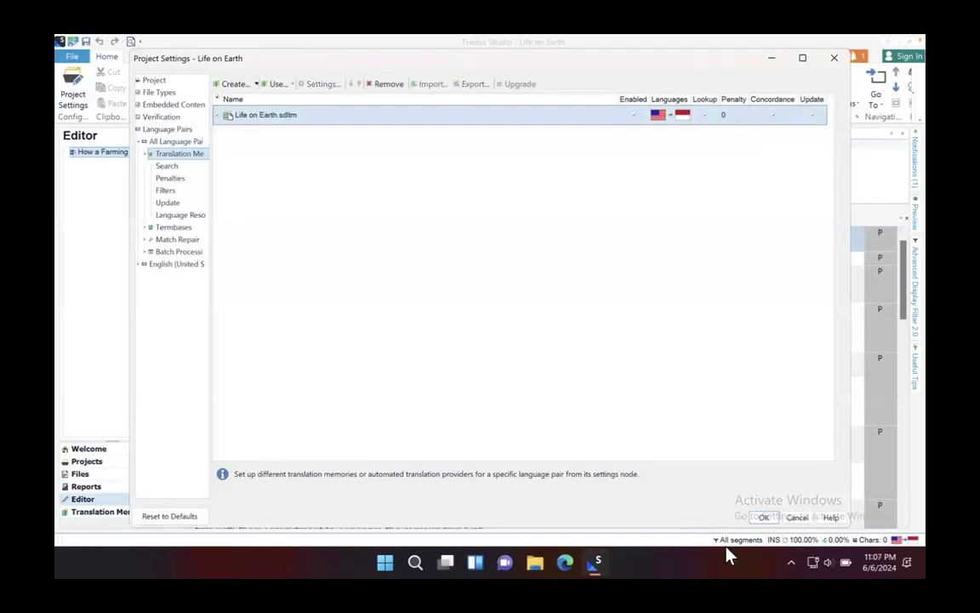
left_click(763, 519)
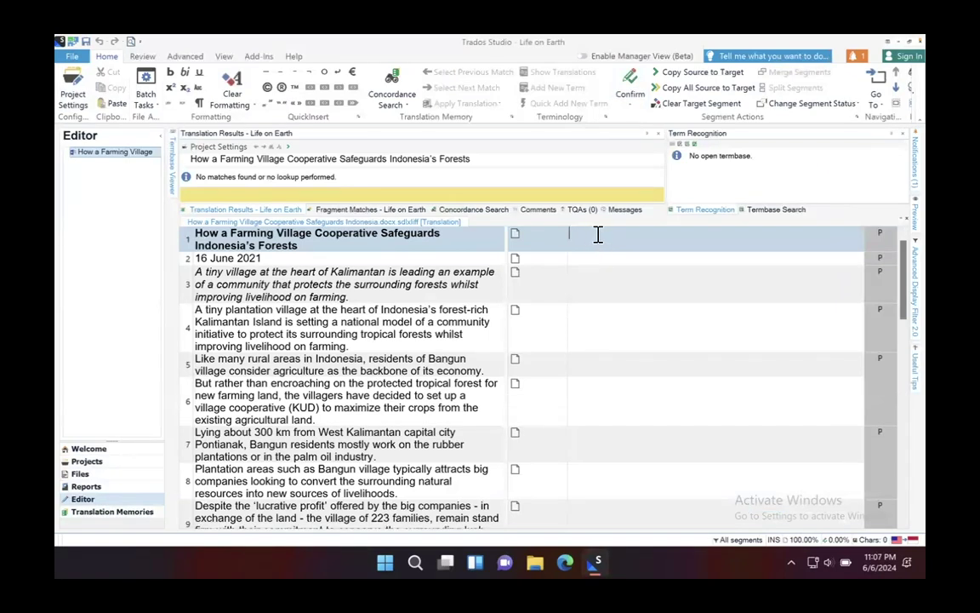
- Translate segment 1 as "Bagaimana Koperasi Desa Pertanian Menjaga Hutan Indonesia" and confirm it
type("Bagaiman")
key("BackSpace")
key("BackSpace")
key("BackSpace")
type("mana ")
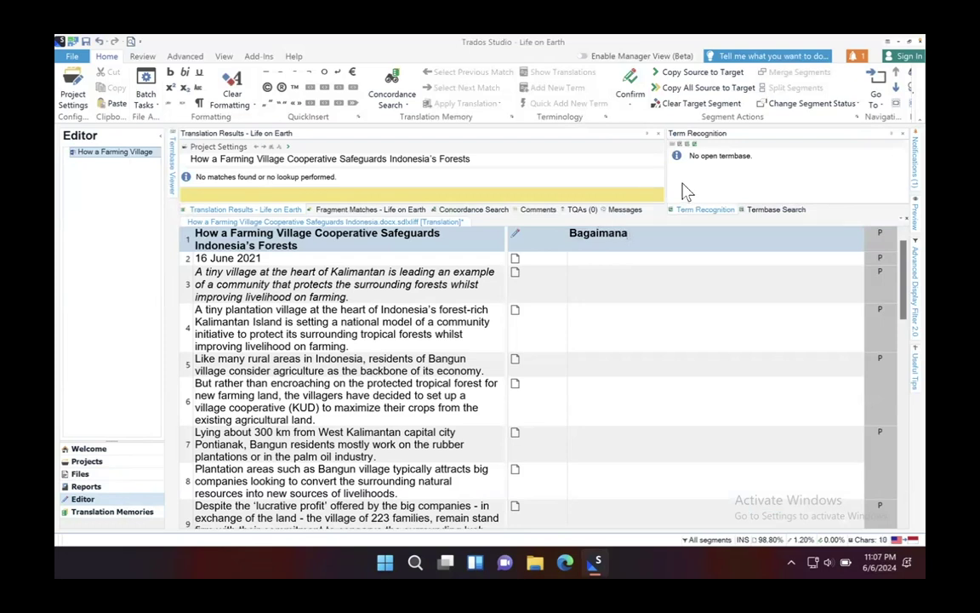
type("Koperasi ")
type("Pe")
key("BackSpace")
key("BackSpace")
key("BackSpace")
type("Desa Per")
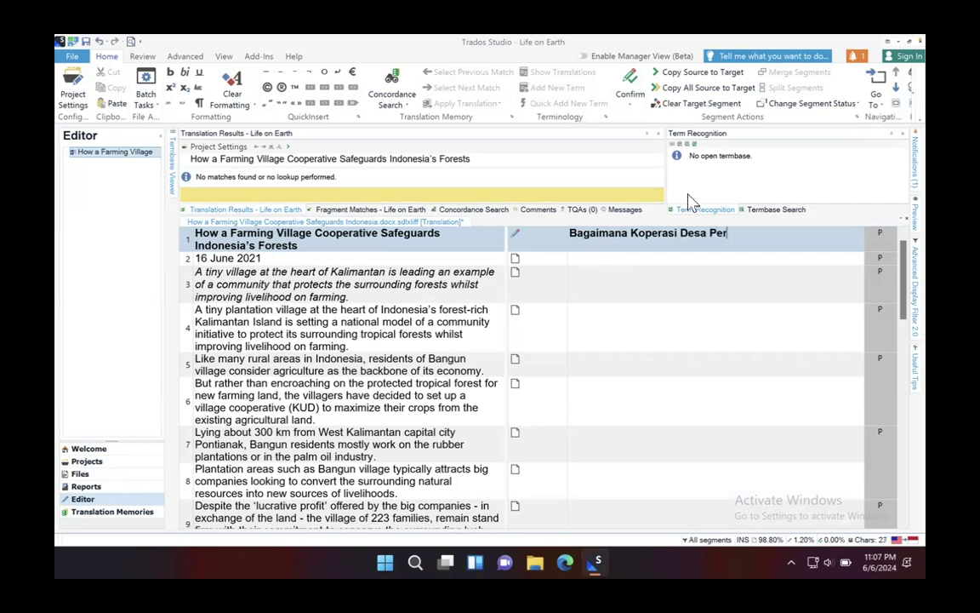
type("tanian Menjaga")
type("Hutan Indonesia")
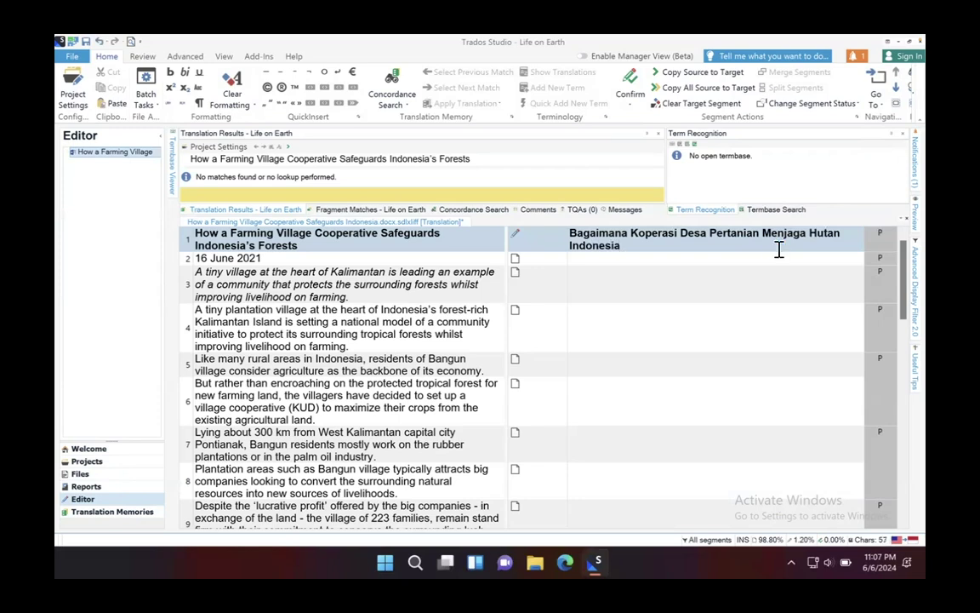
key("ctrl+Return")
- Translate the date in segment 2 as "16 Juni 2021" and confirm the segment
key("alt")
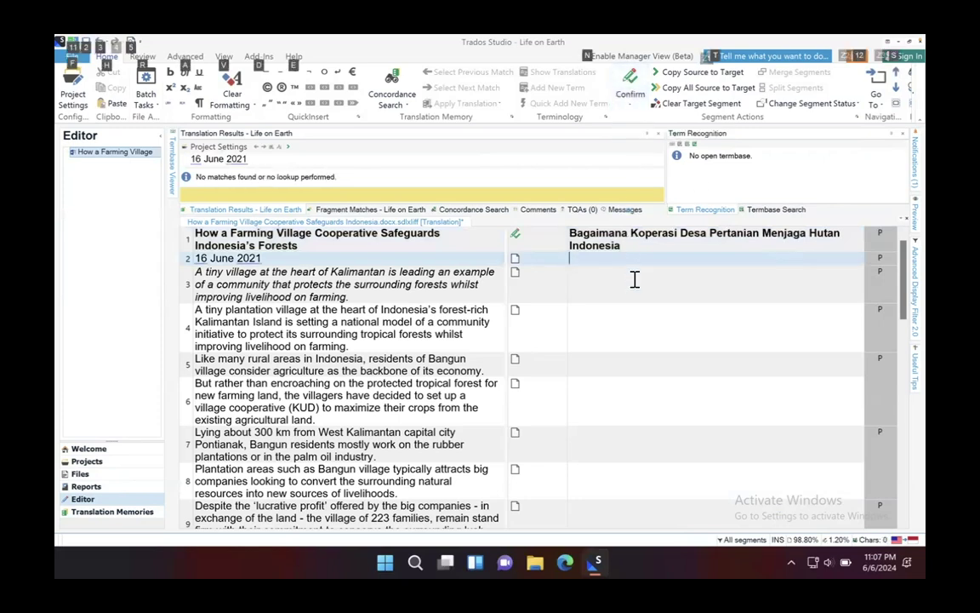
key("Escape")
type("Juni")
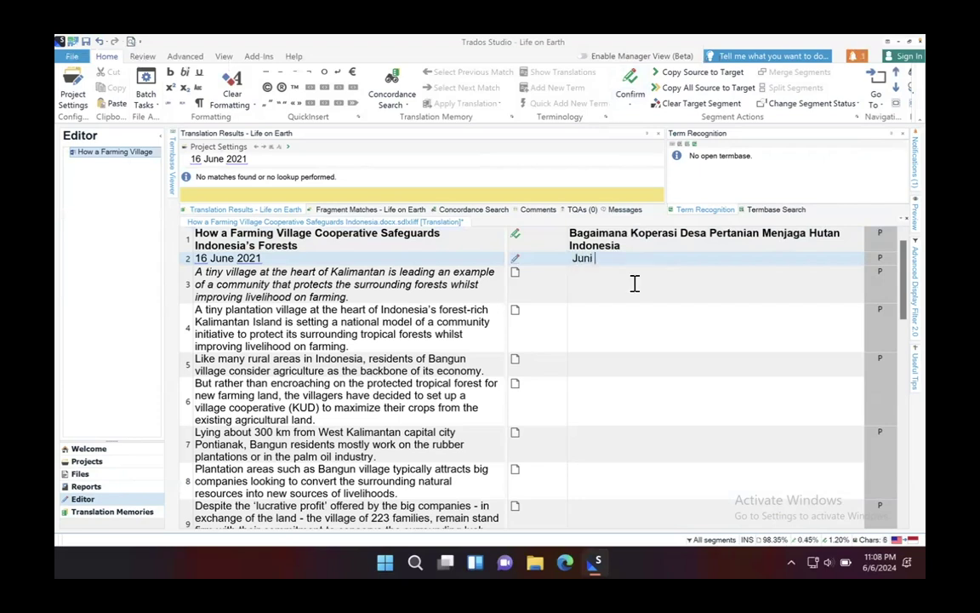
type("16 ")
type("2021")
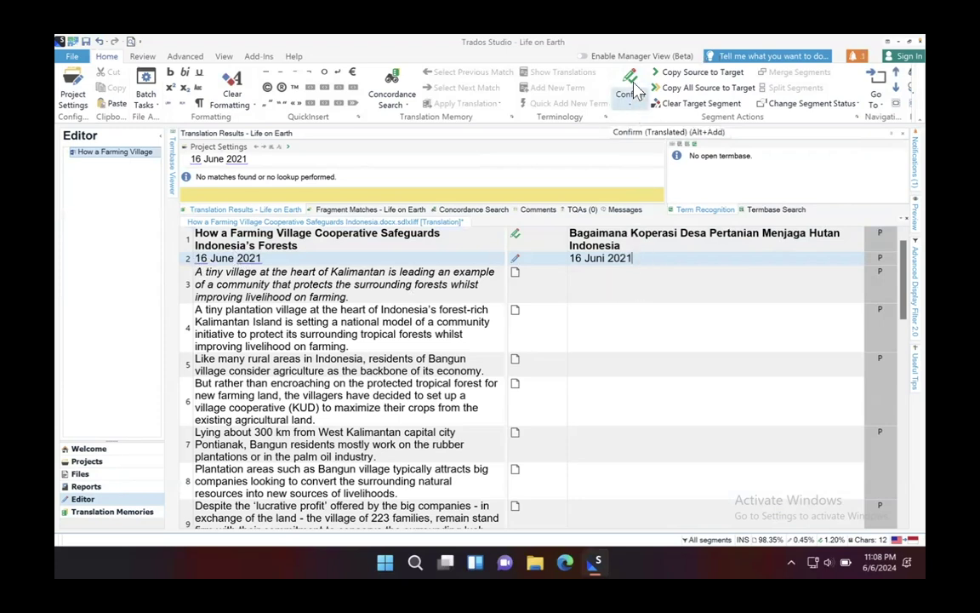
left_click(630, 81)
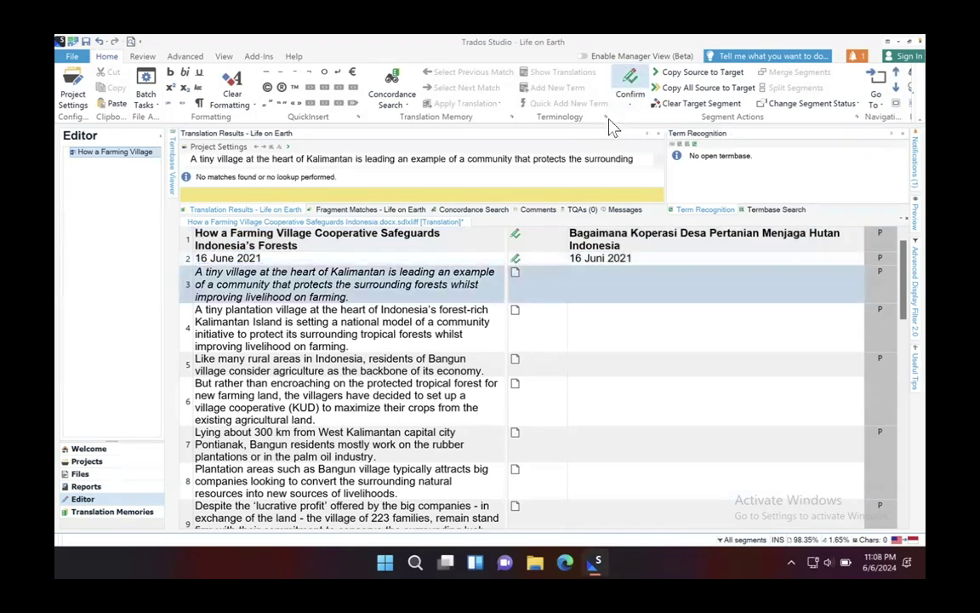